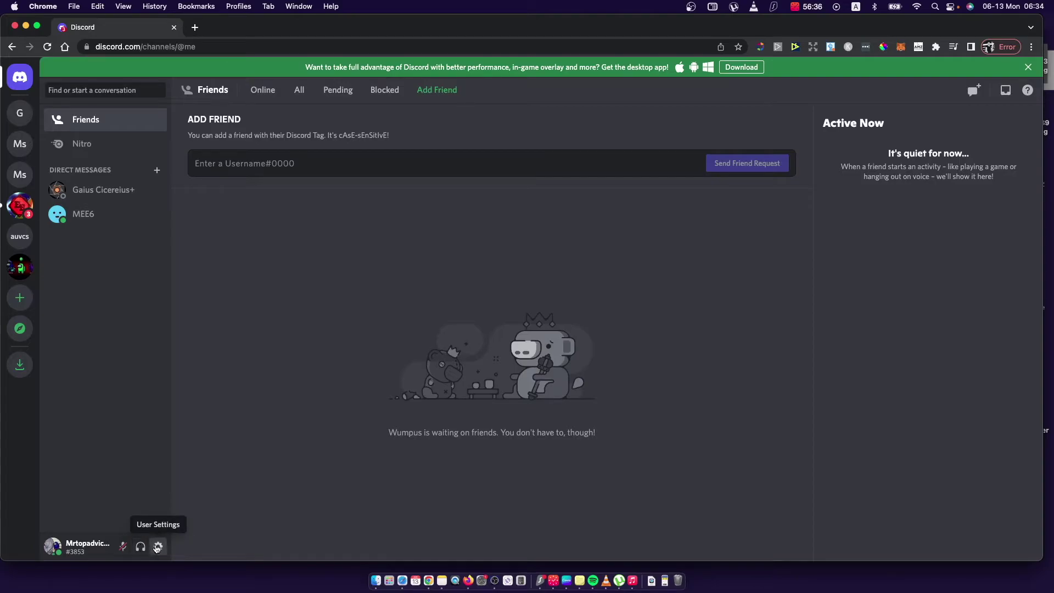
Open User Settings from the gear icon beside the username at the bottom left.
{"action": "left_click", "coordinate": [158, 547]}
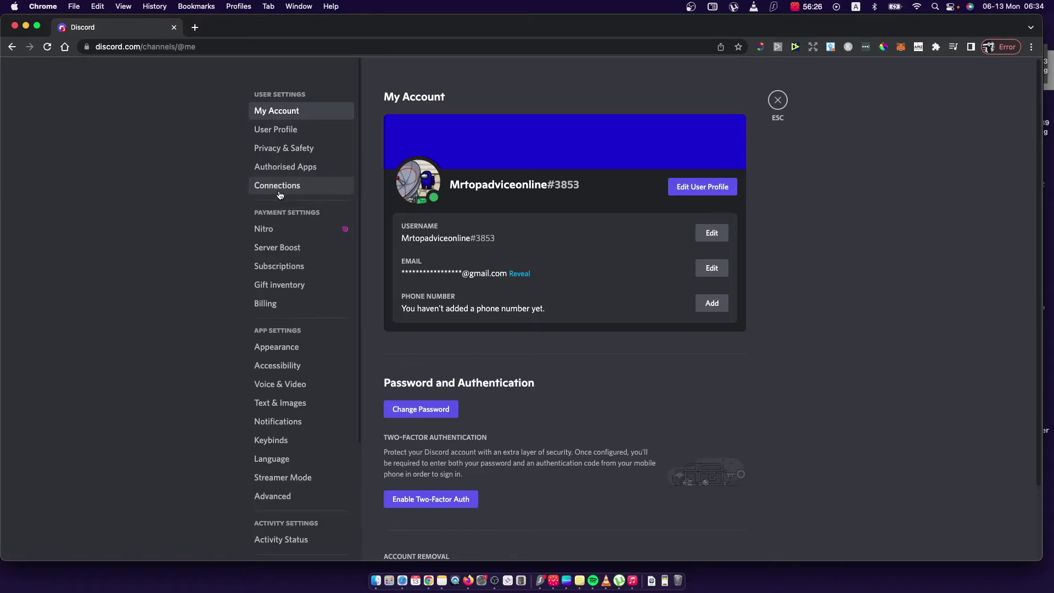
Go to the Subscriptions page under Payment Settings to review current subscriptions.
{"action": "left_click", "coordinate": [296, 268]}
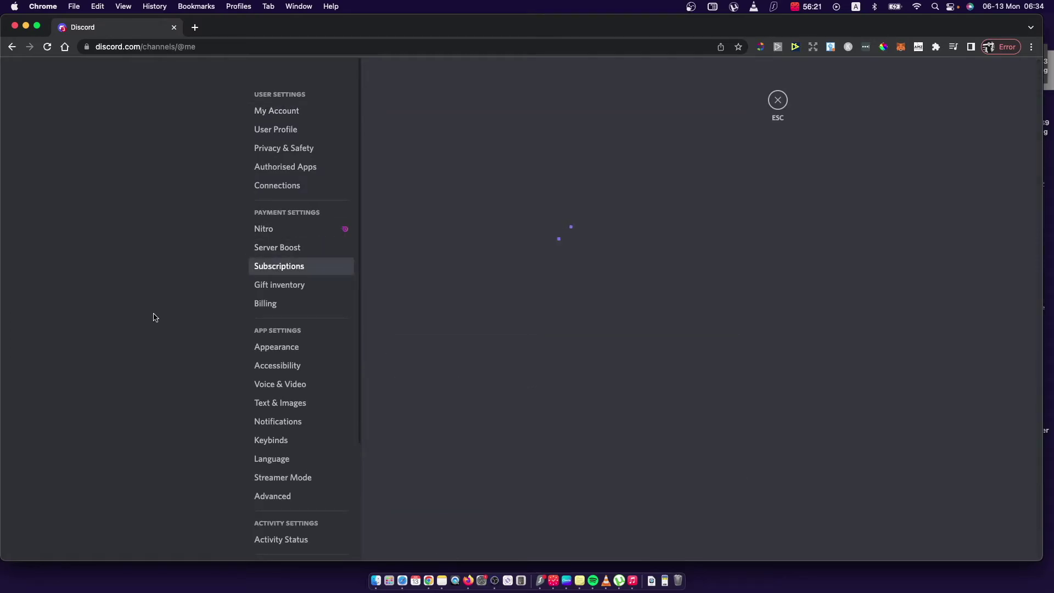